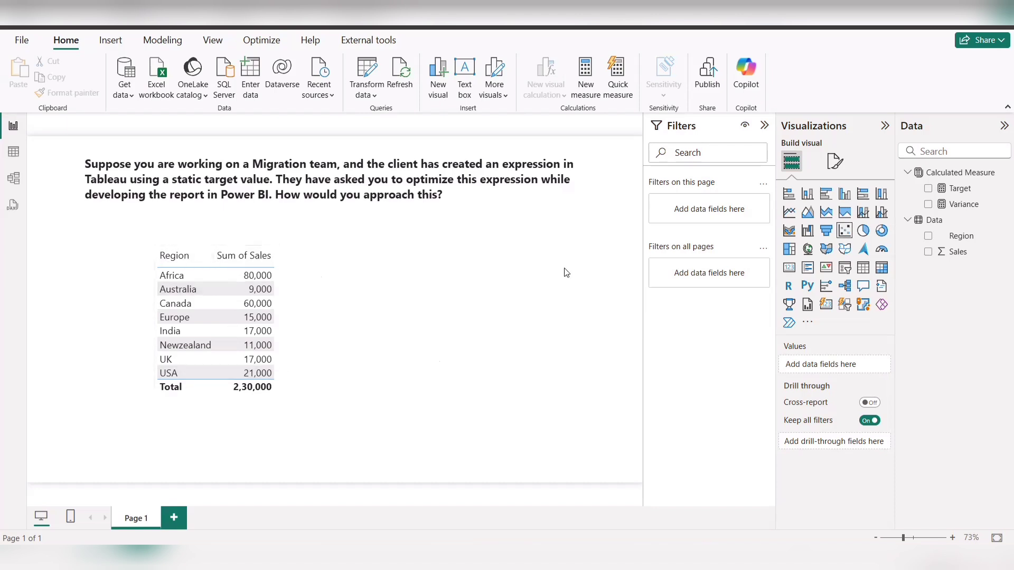
- Select the regional sales table and review the formulas of the Target and Variance measures
click(301, 286)
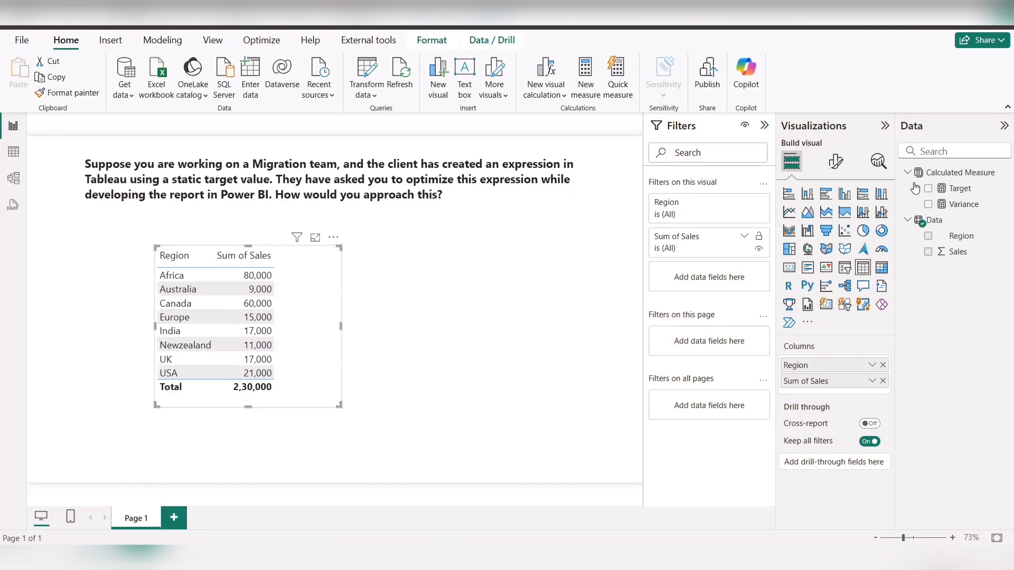
click(961, 190)
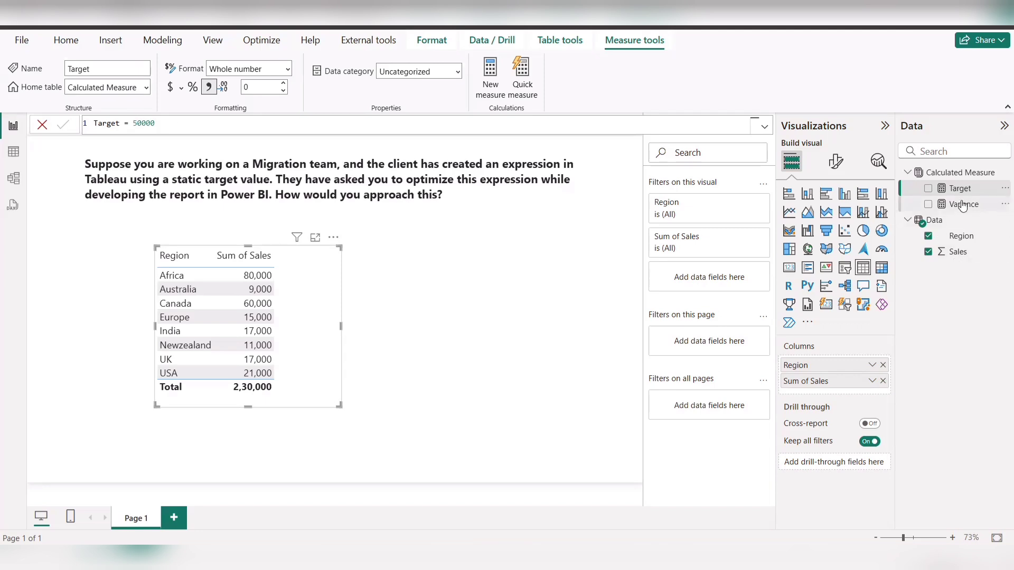
click(963, 205)
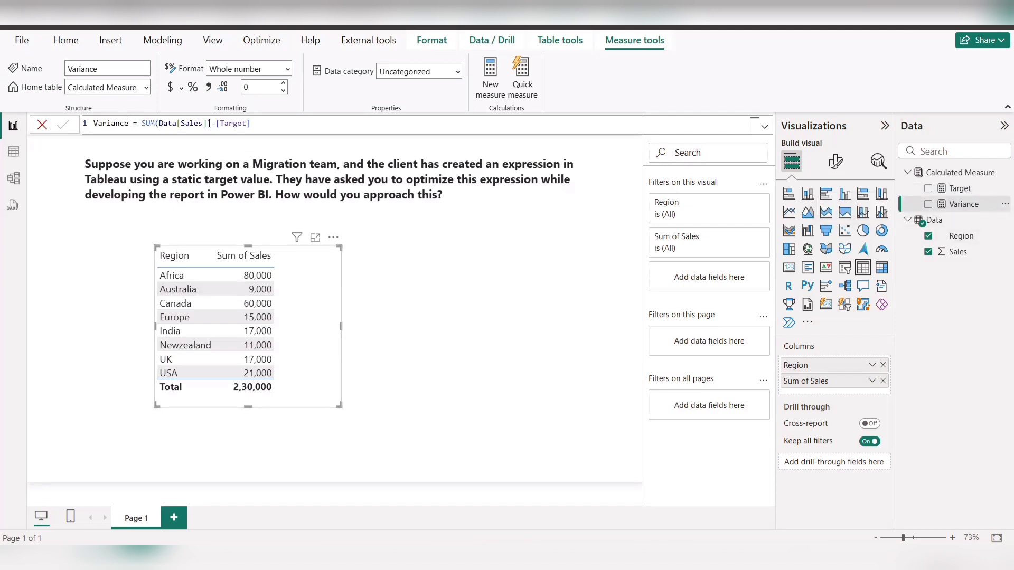
click(209, 123)
text())
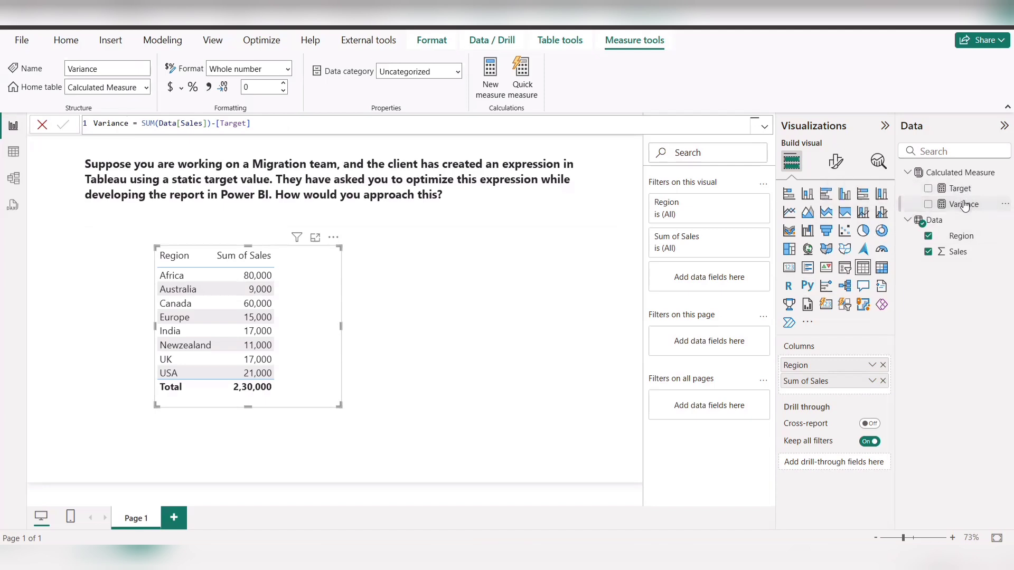
- Add the Variance and Target measures to the regional sales table, placing Target before Variance, and widen the table
drag(964, 204, 869, 388)
drag(341, 326, 375, 326)
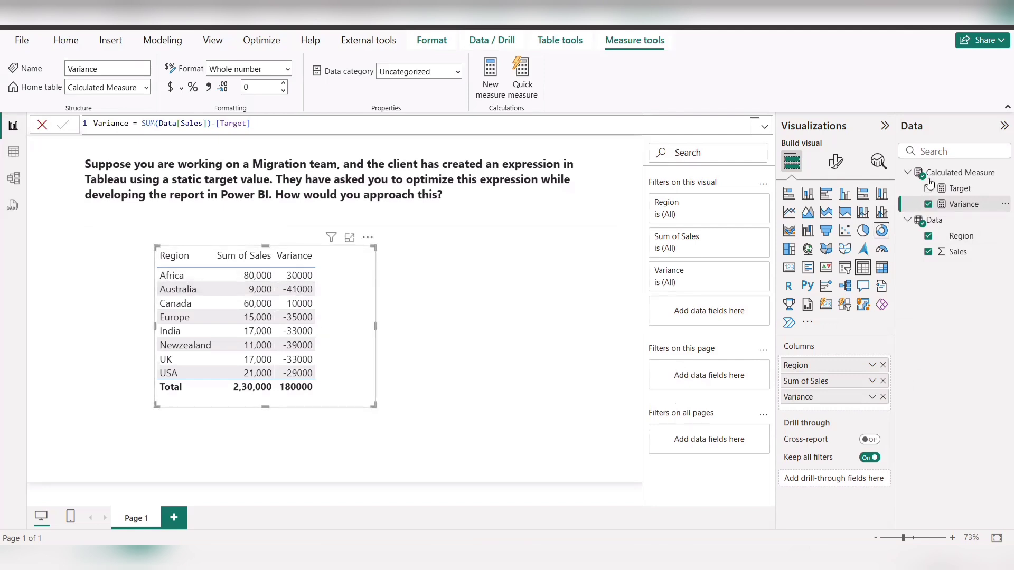
drag(956, 188, 856, 392)
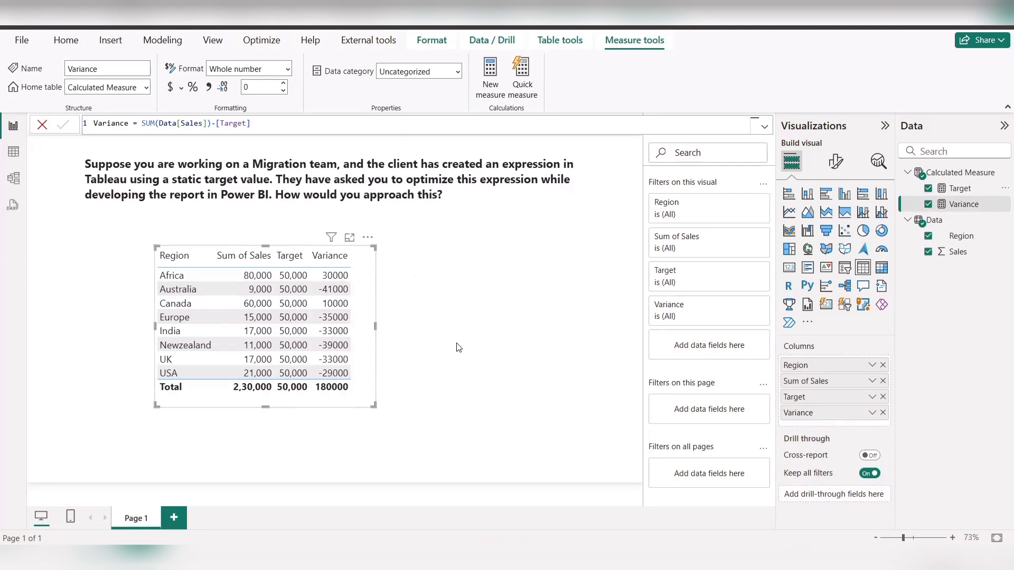
click(465, 281)
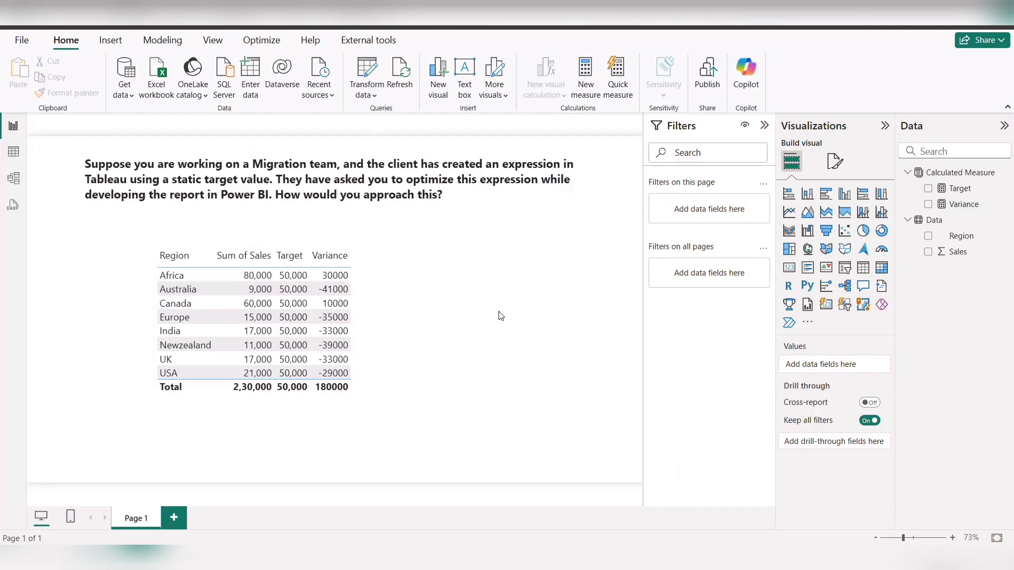
- Change the static value in the Target measure's formula to 60000
click(956, 189)
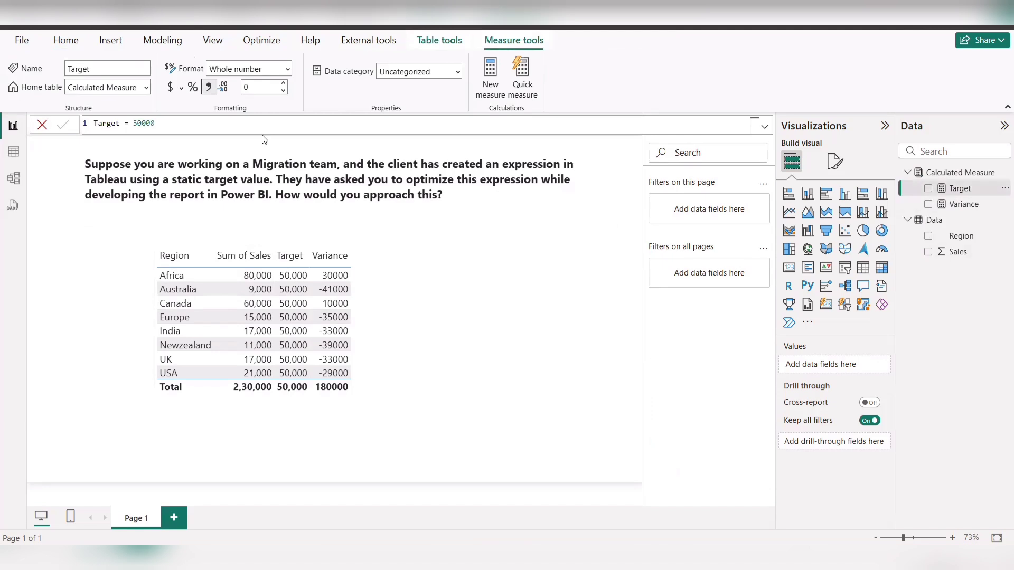
double_click(142, 123)
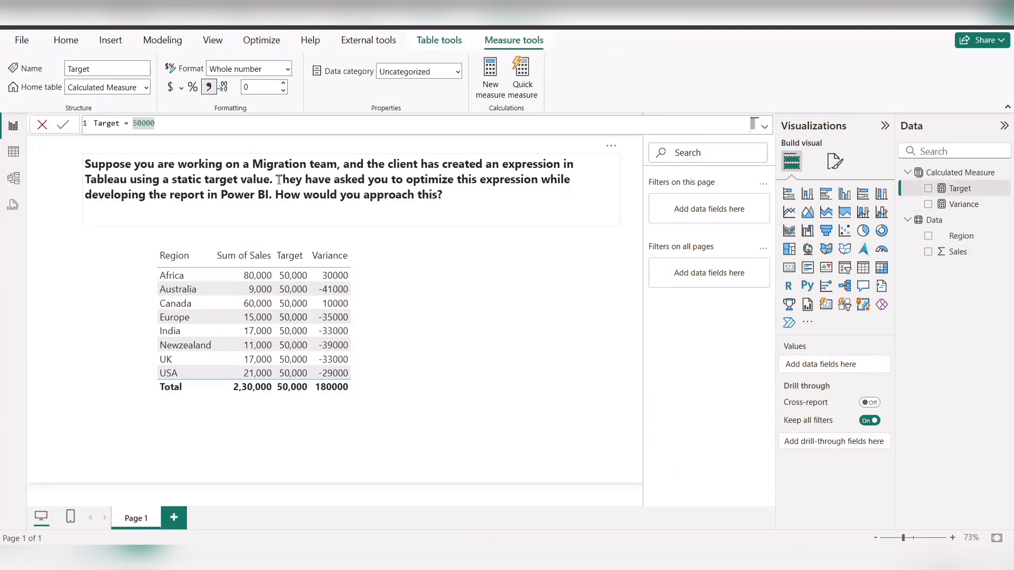
key(Delete)
text(6)
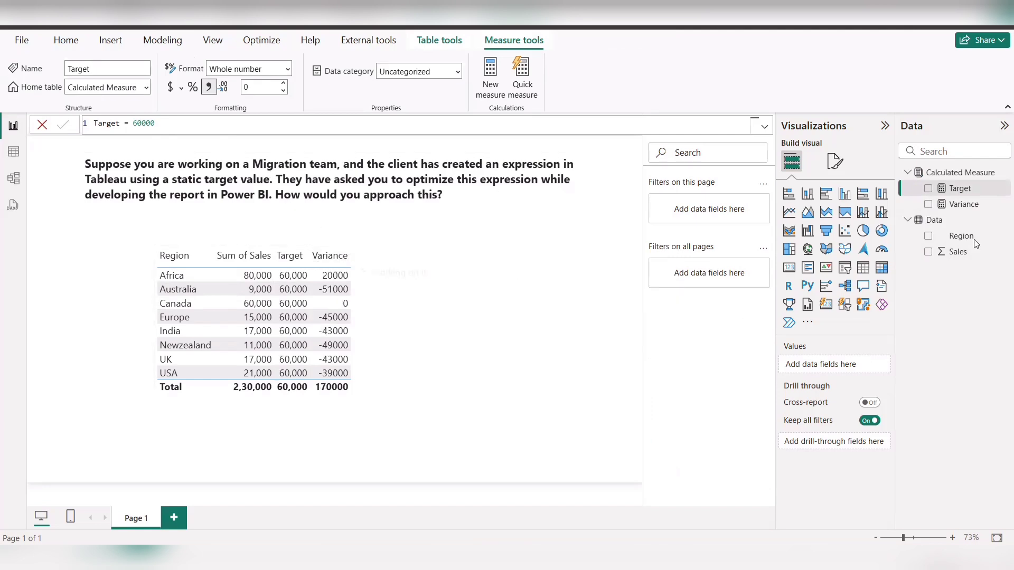
click(952, 191)
- Open the Power Query Editor and create a new parameter named Target
click(72, 44)
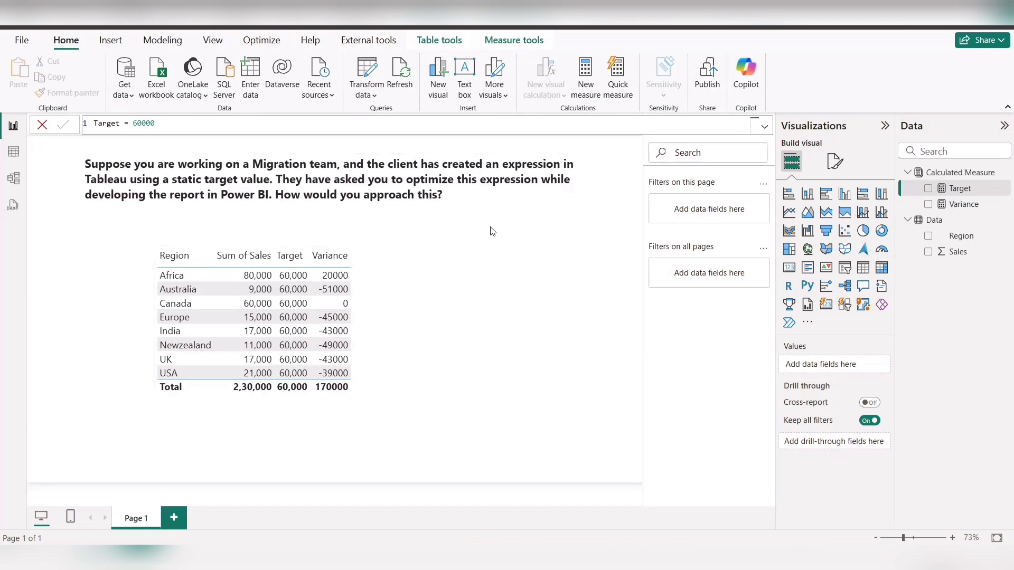
click(364, 98)
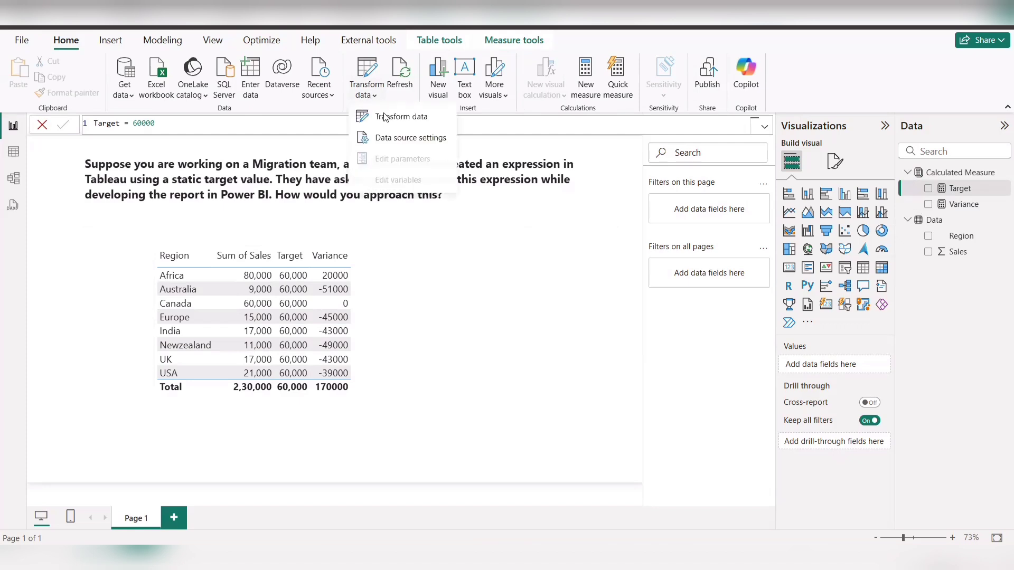
click(396, 117)
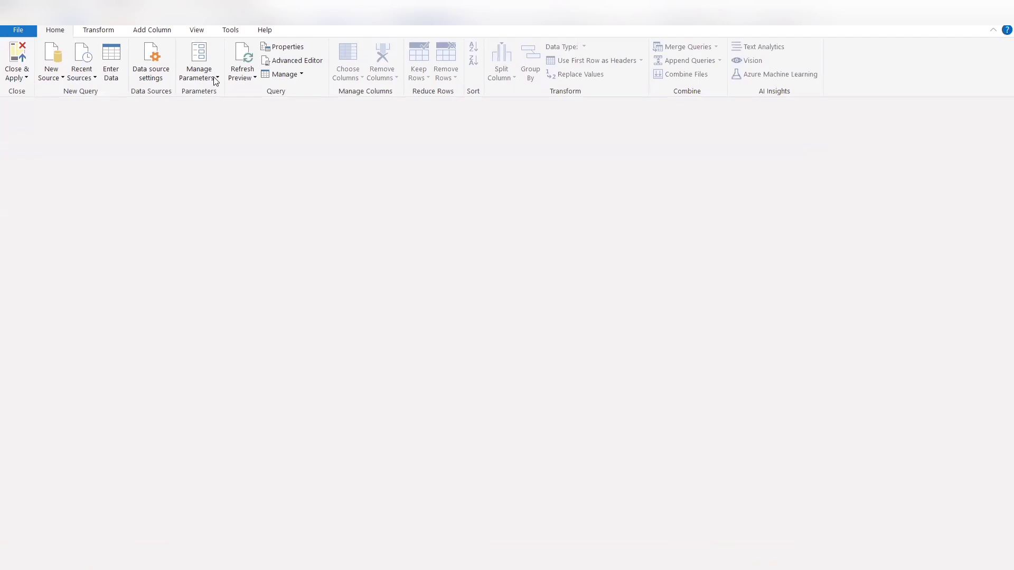
click(214, 79)
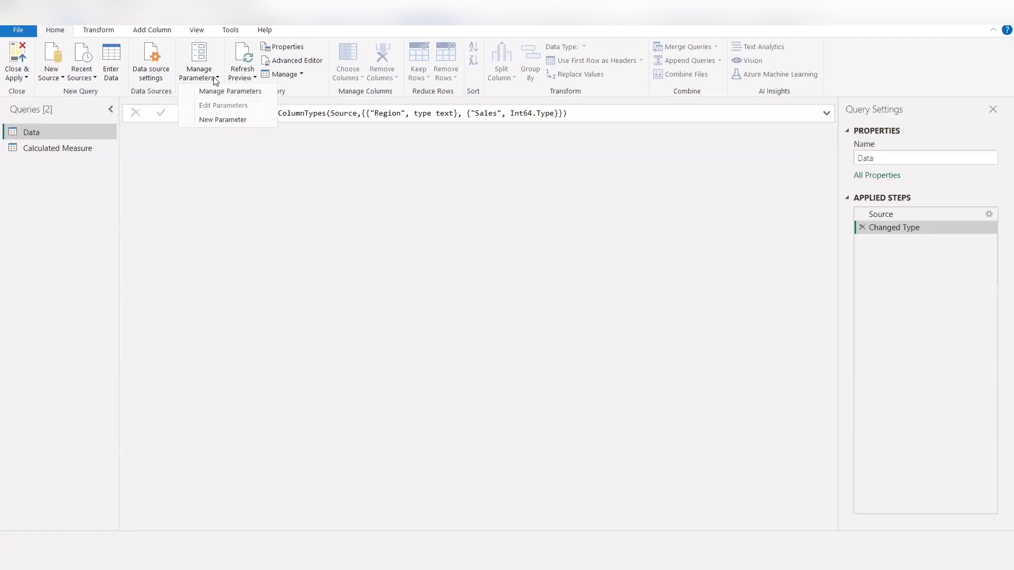
click(211, 119)
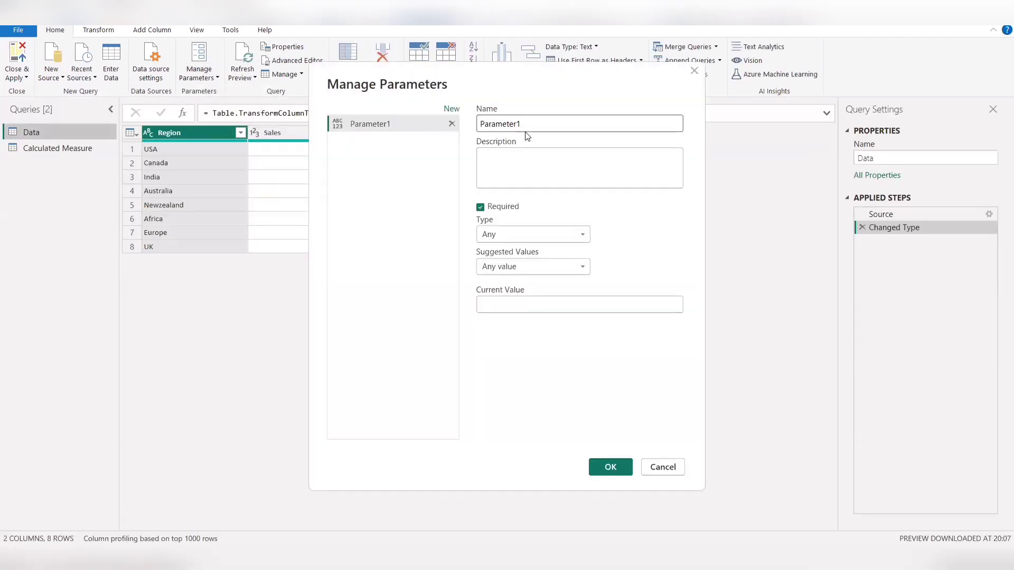
click(404, 120)
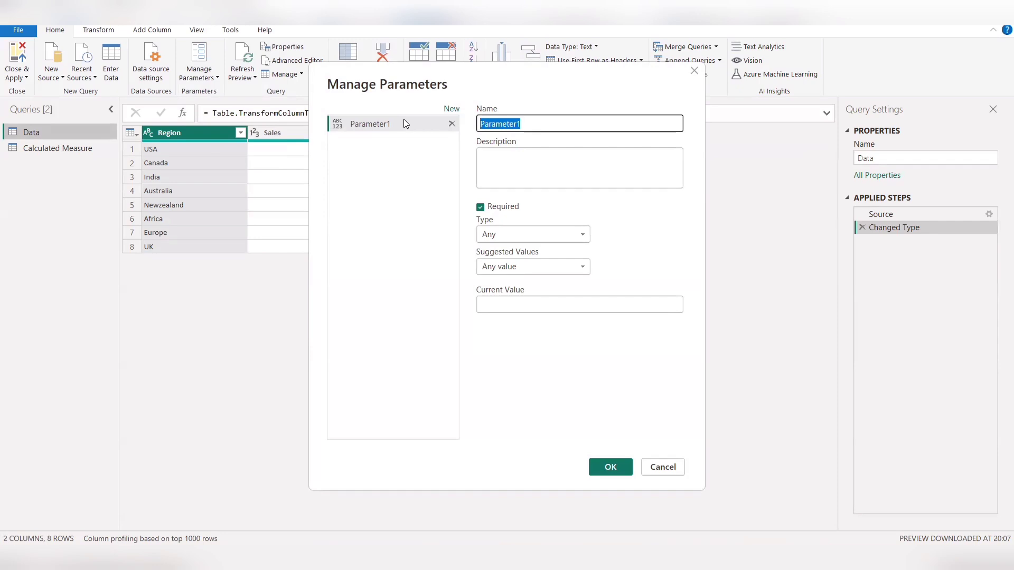
text(Tagert)
key(BackSpace)
key(BackSpace)
key(BackSpace)
key(BackSpace)
text(rget)
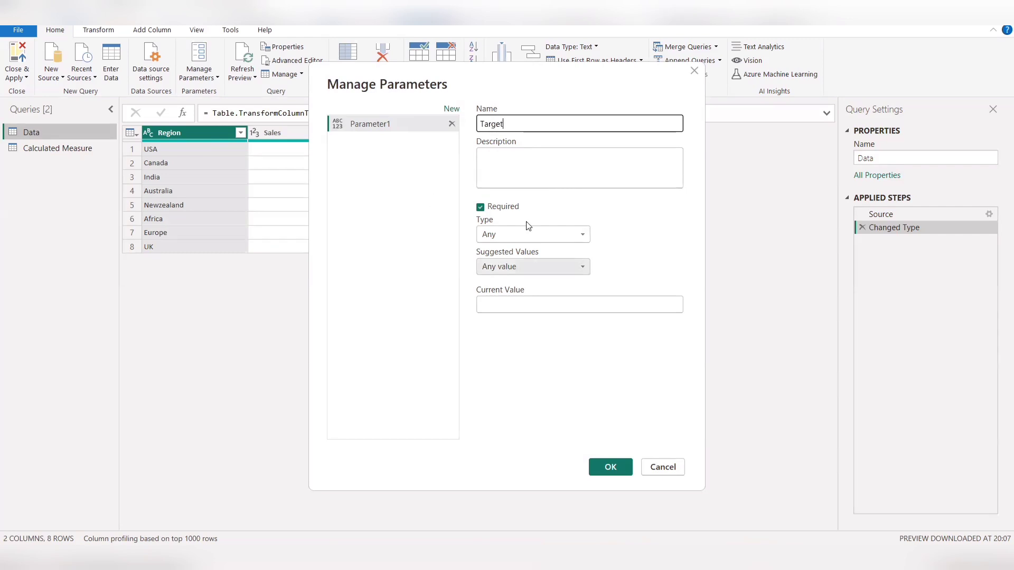
- Set the Target parameter's type to Decimal Number and its current value to 50000, and save it
click(524, 233)
click(515, 259)
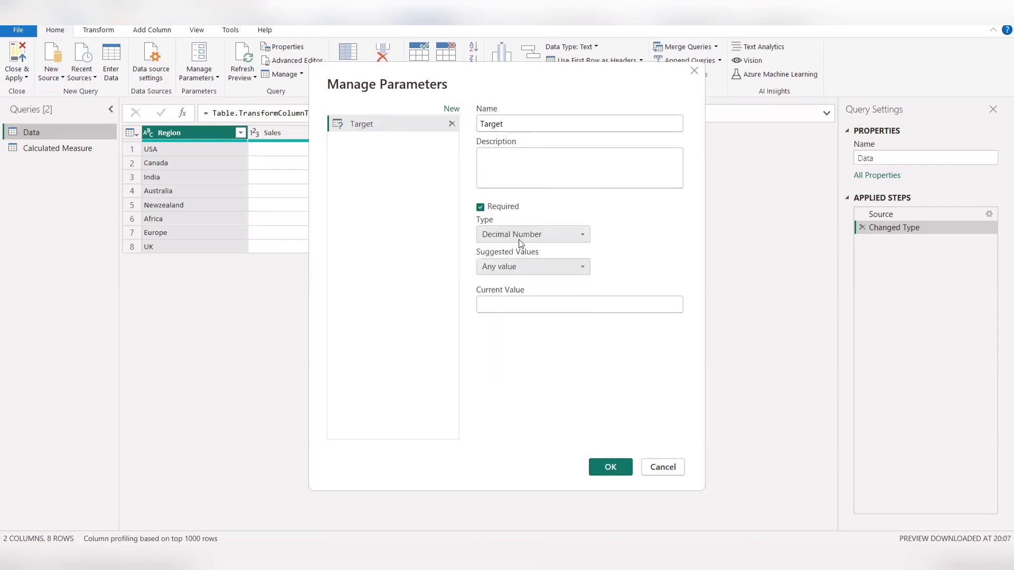
click(497, 303)
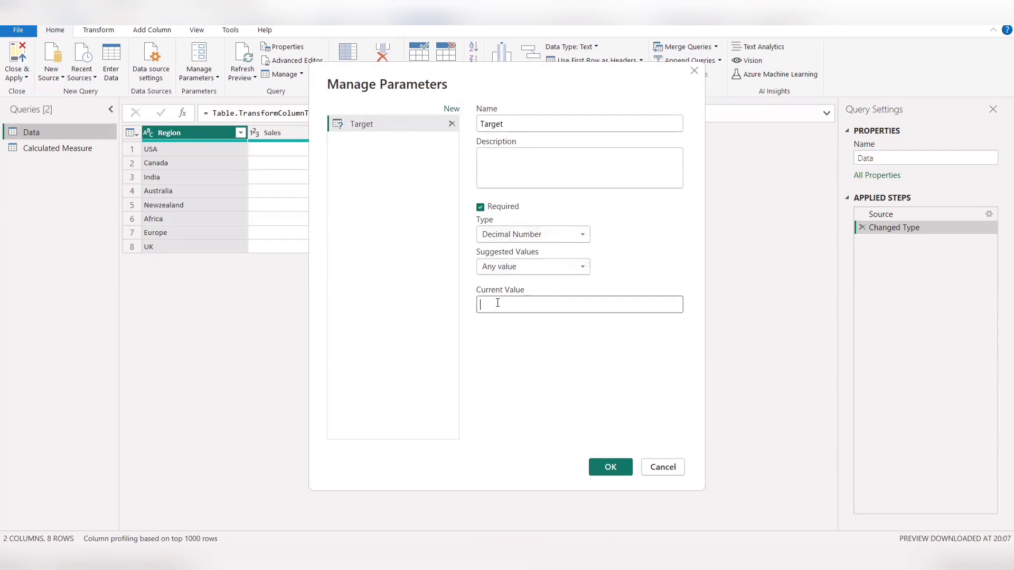
text(50)
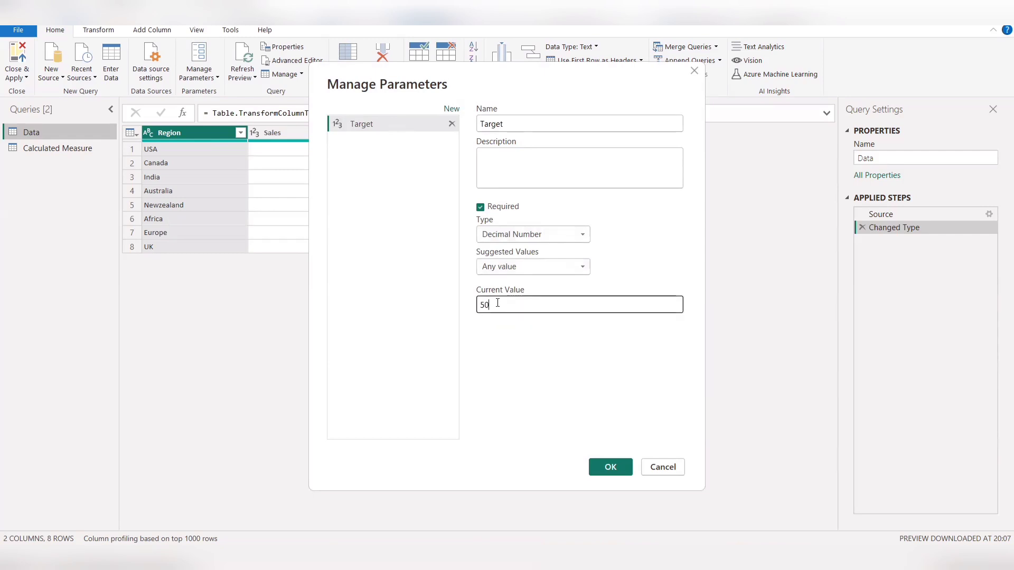
text(000)
click(611, 468)
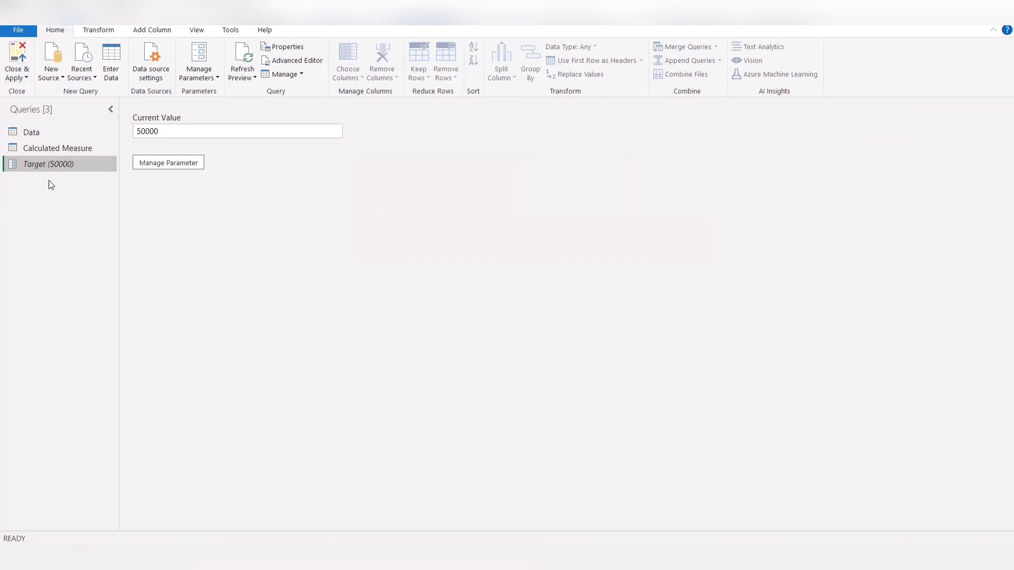
- Enable load for the Target parameter and apply the query changes to the report
right_click(50, 164)
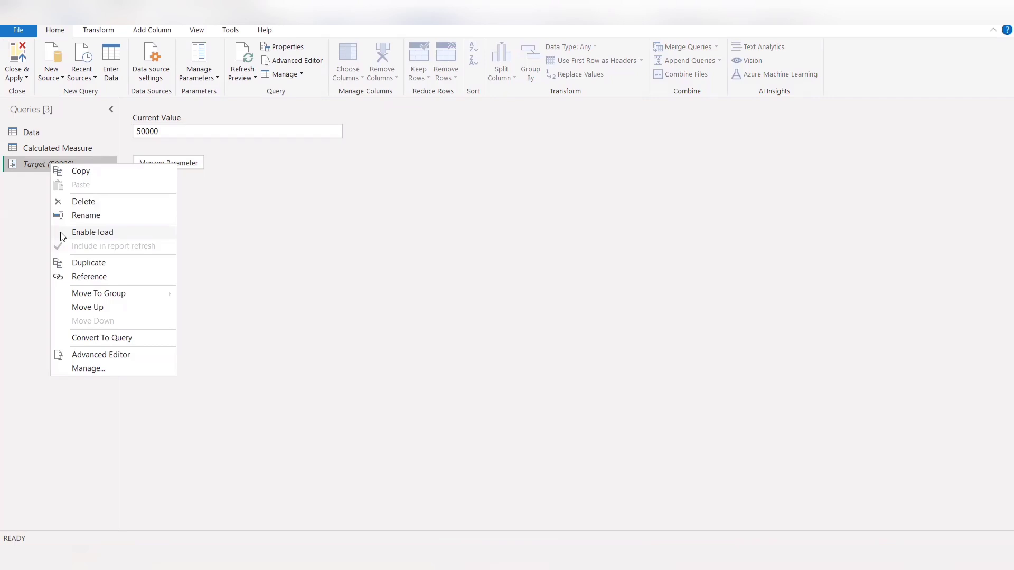
click(86, 233)
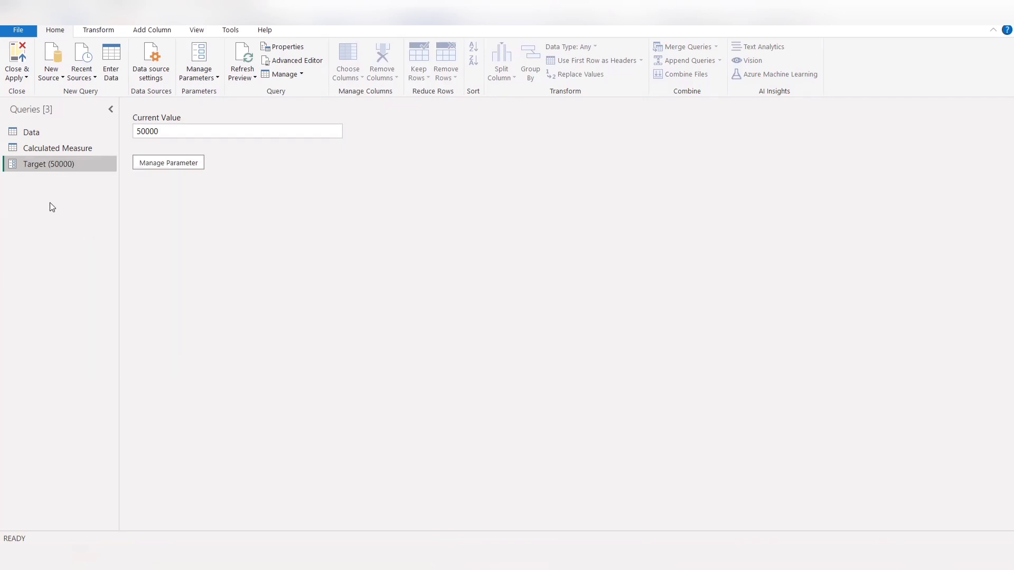
click(19, 57)
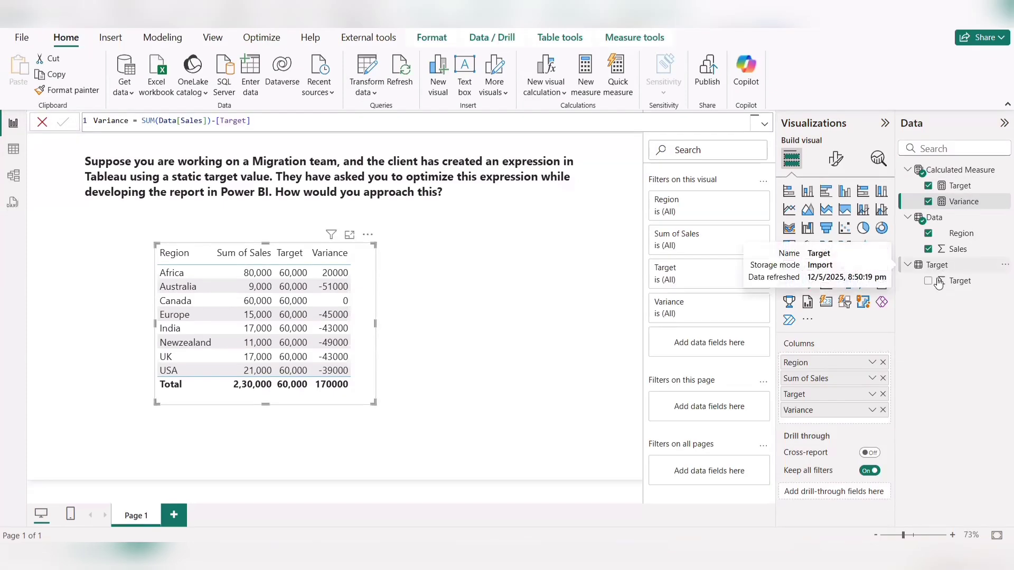
- Examine the loaded Target table's data, and return to the report page
click(13, 151)
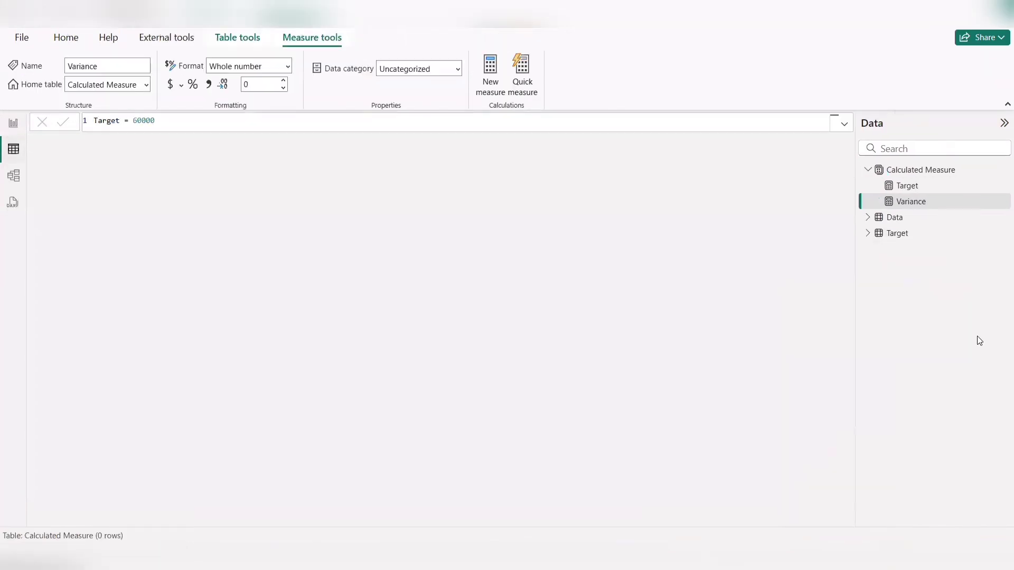
click(916, 239)
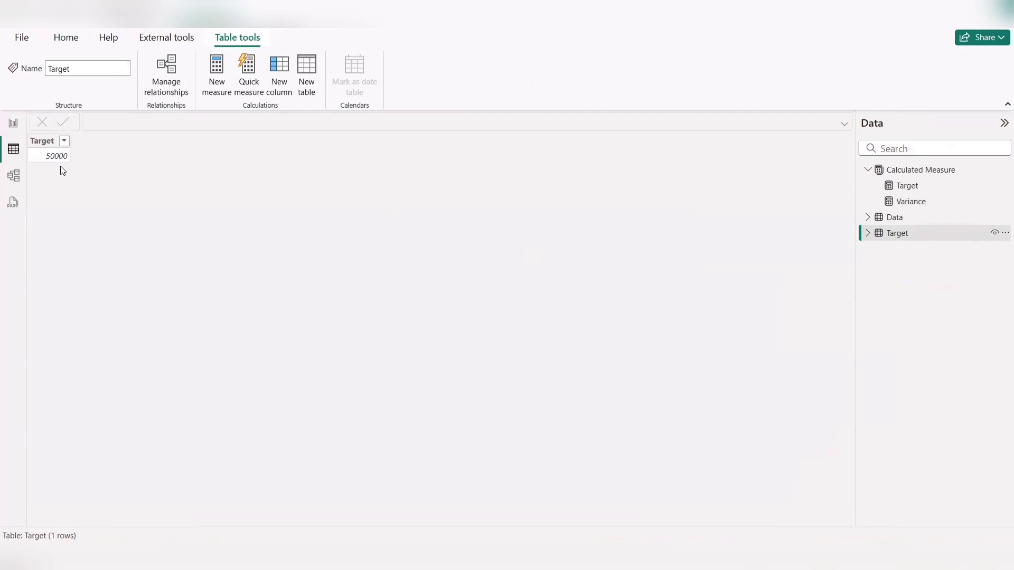
click(13, 123)
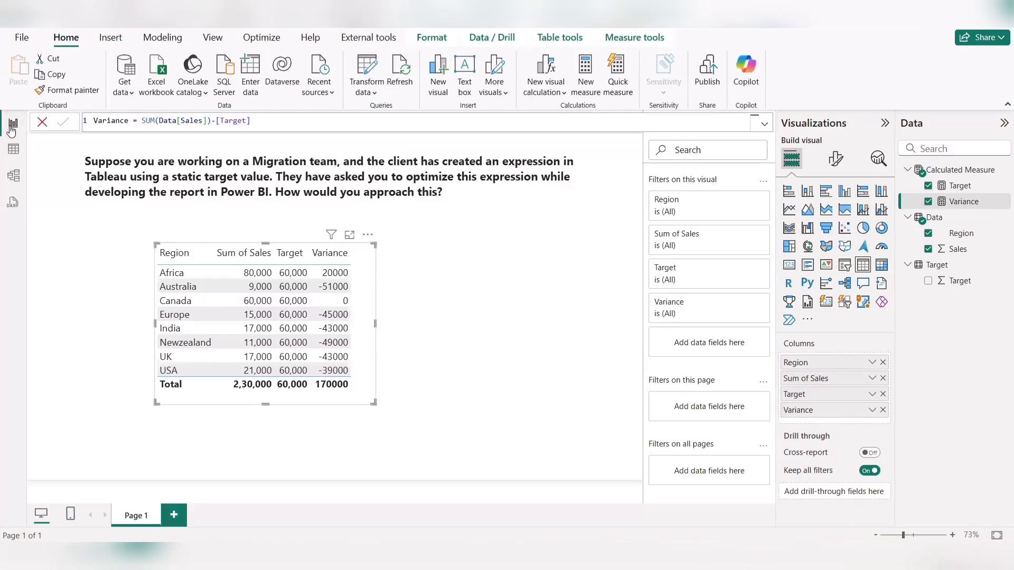
- Replace [Target] in the Variance measure so its formula reads SUM(Data[Sales])-SELECTEDVALUE(Target[Target])
click(953, 205)
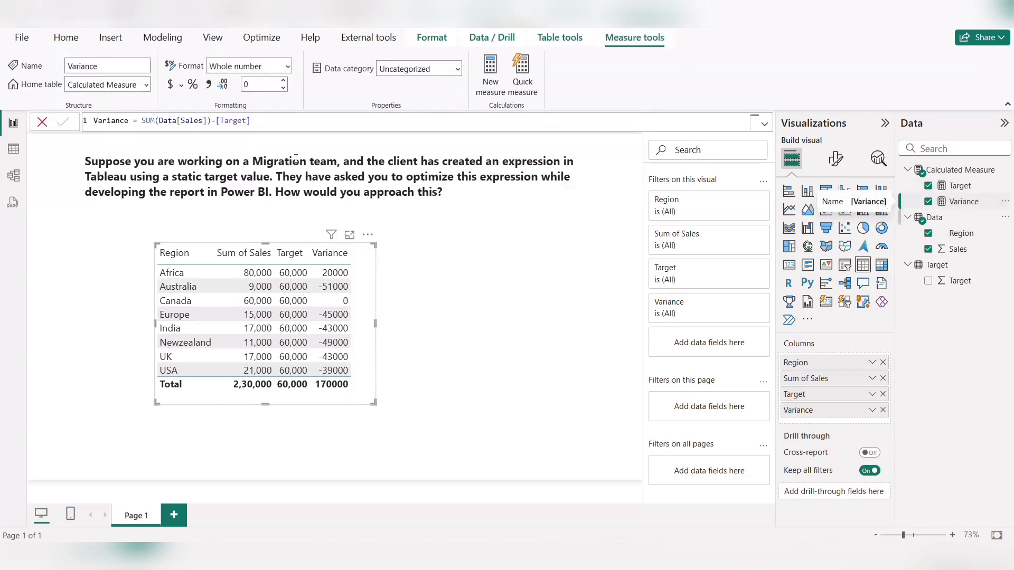
drag(217, 122, 269, 122)
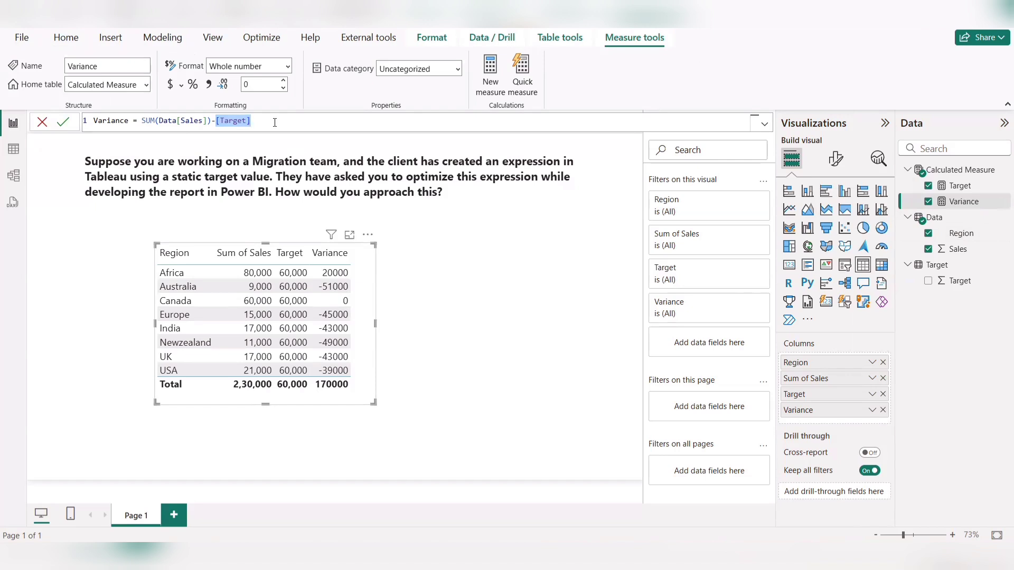
text(sele)
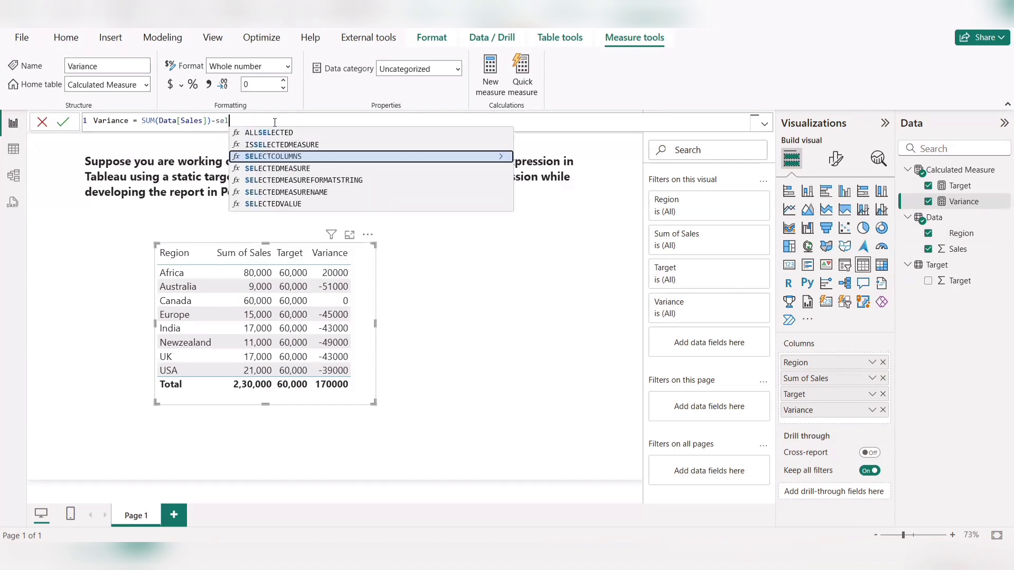
key(Down)
key(Down)
key(Down)
key(Down)
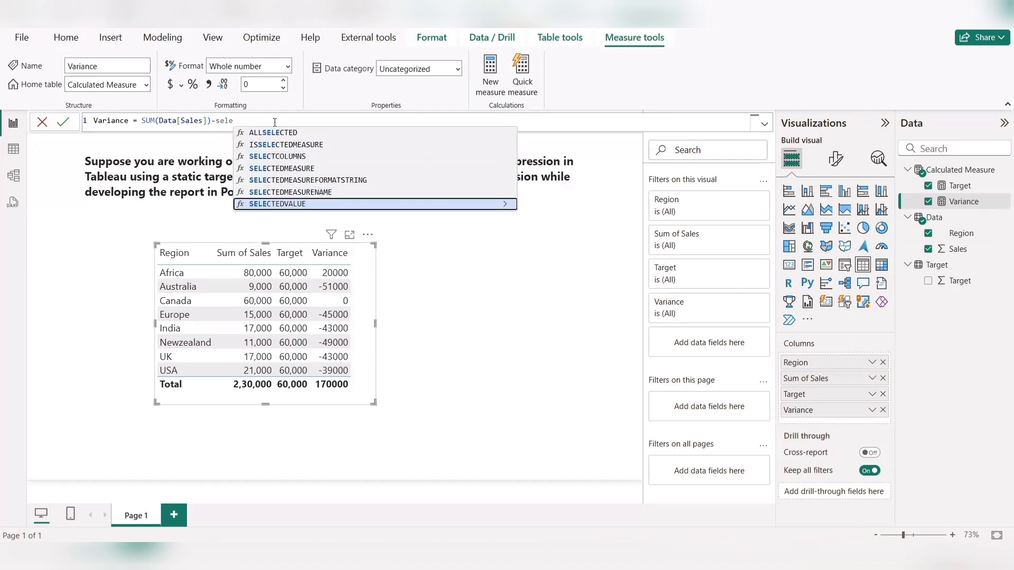
key(Tab)
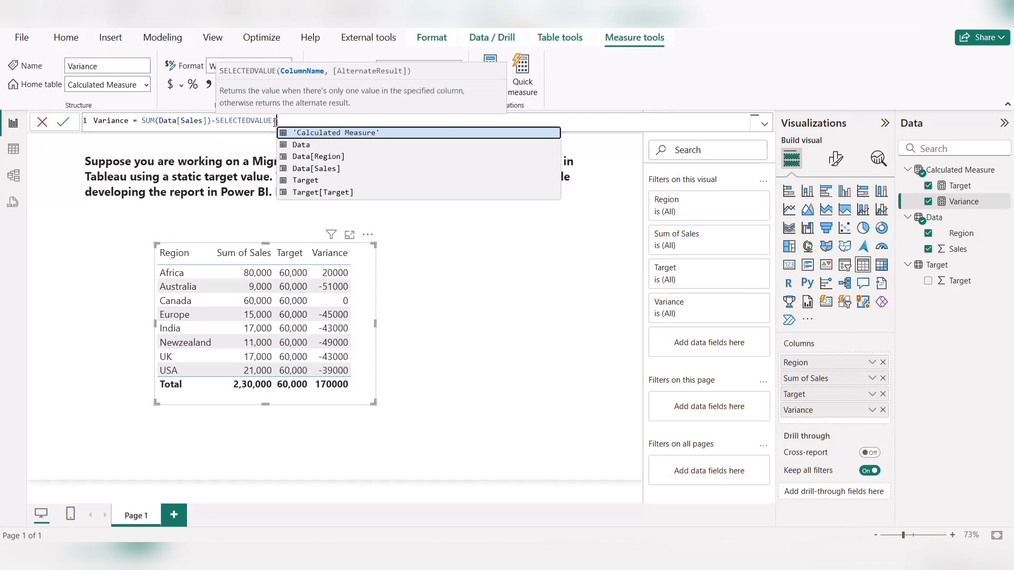
click(324, 192)
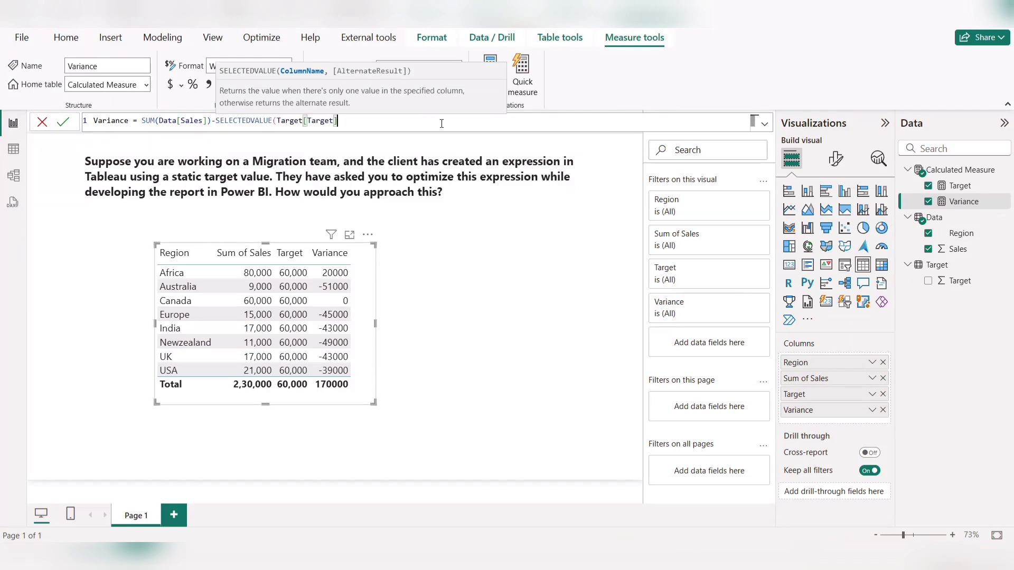
text())
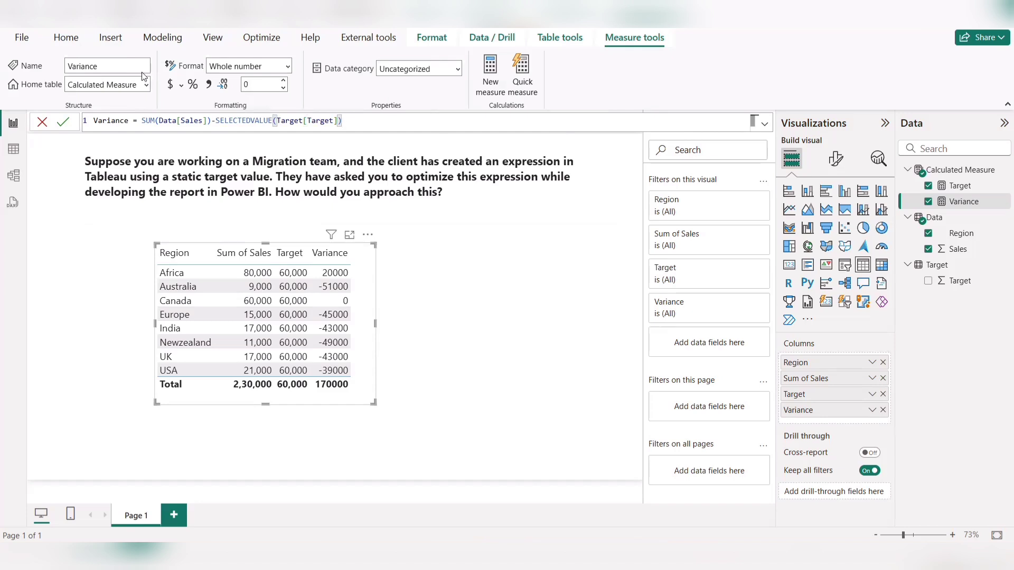
click(63, 122)
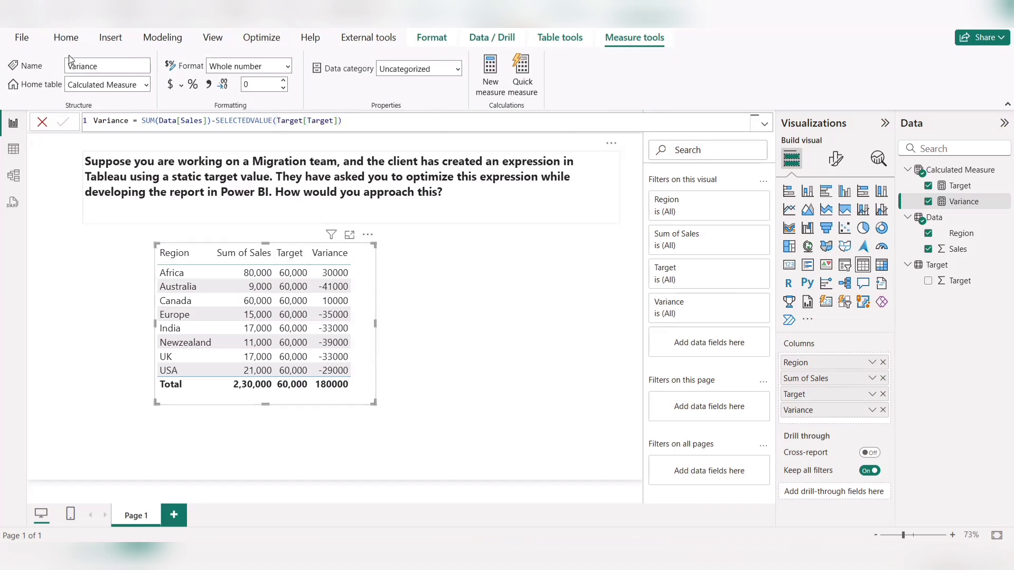
- Publish the report to the Power BI_Practice workspace
click(66, 37)
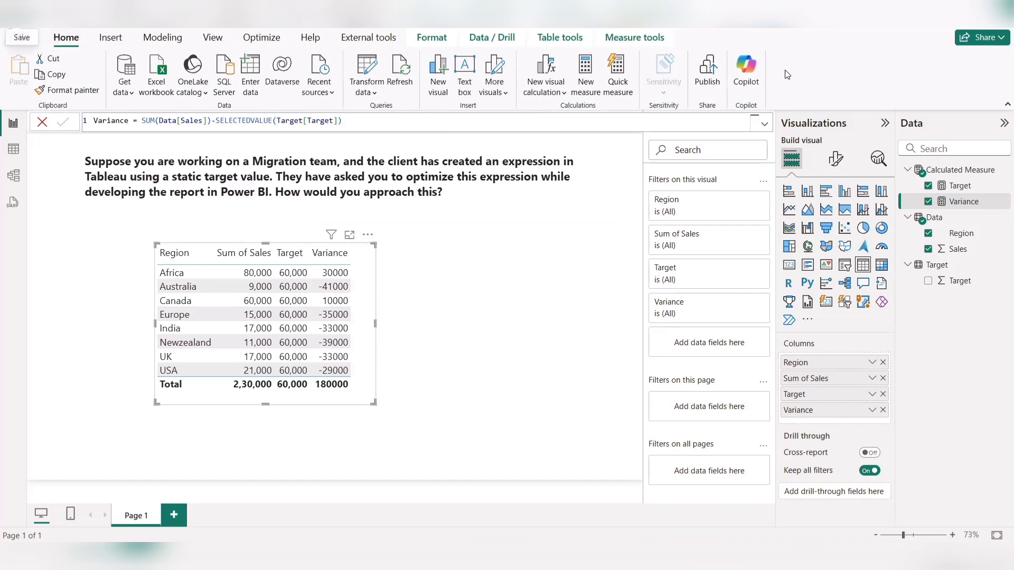
click(708, 73)
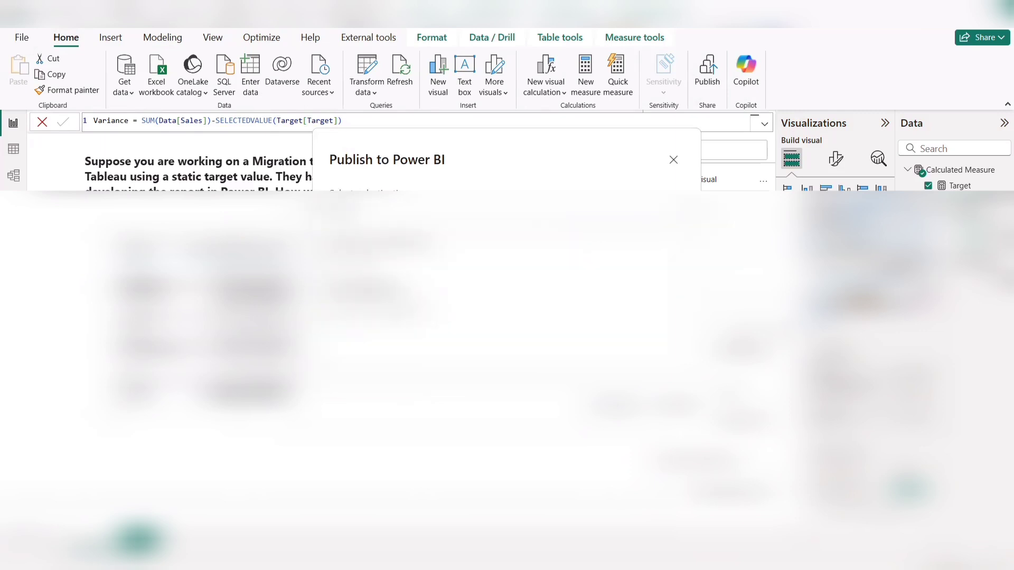
click(398, 289)
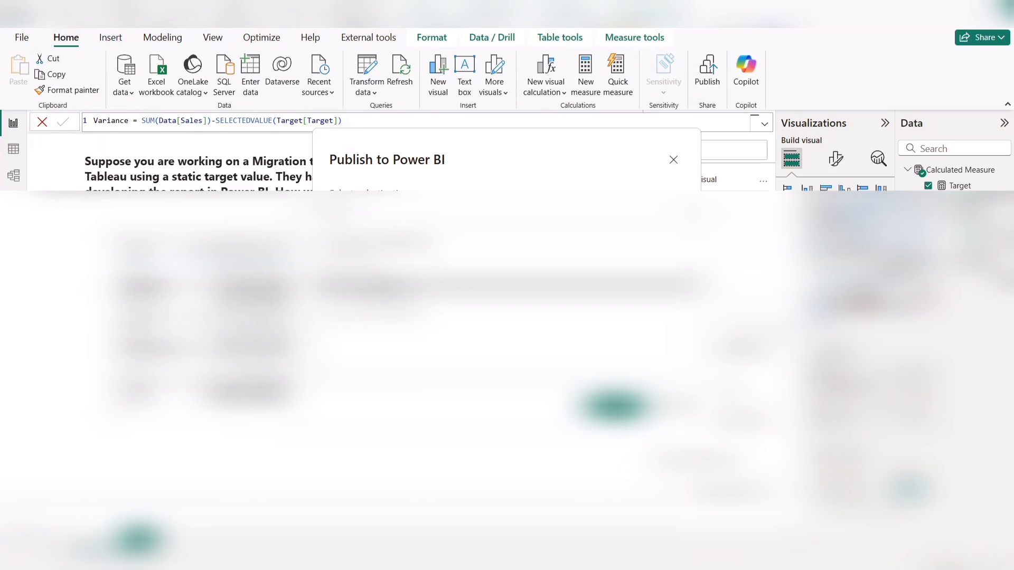
click(613, 407)
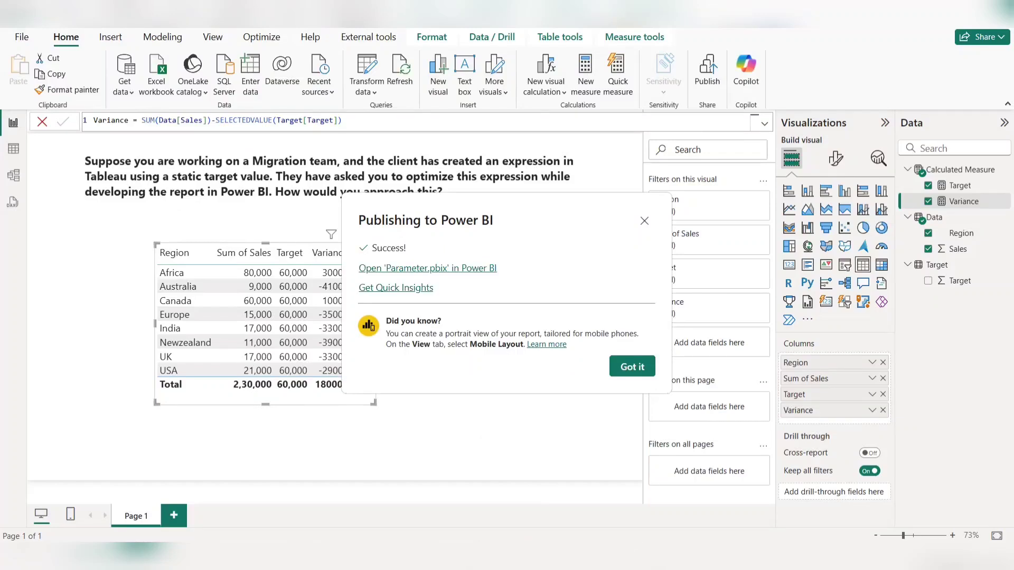
- Switch to the Power BI service in the browser, reload the Power BI_Practice workspace, and open the Parameter semantic model's parameter settings
click(552, 553)
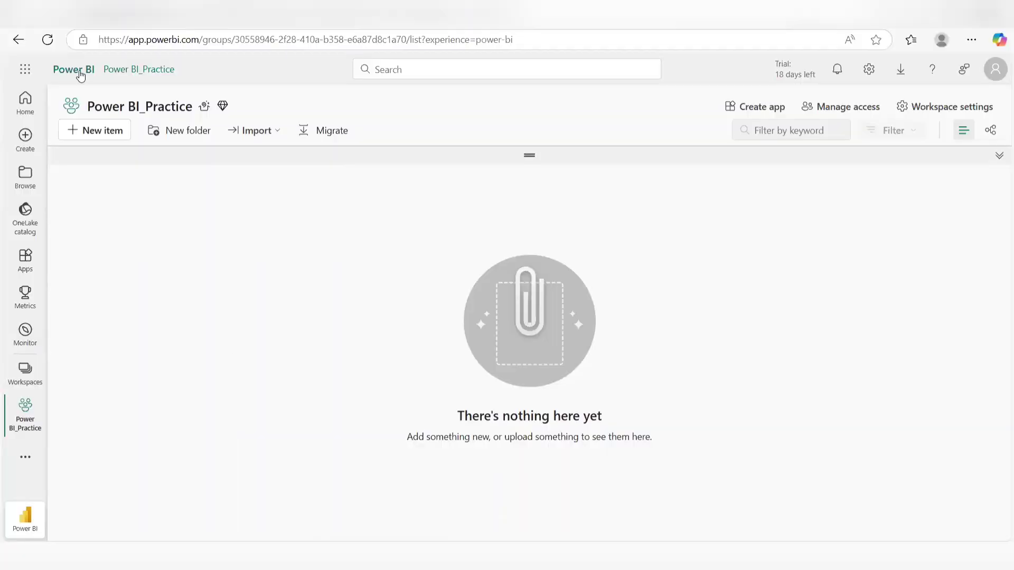
click(48, 40)
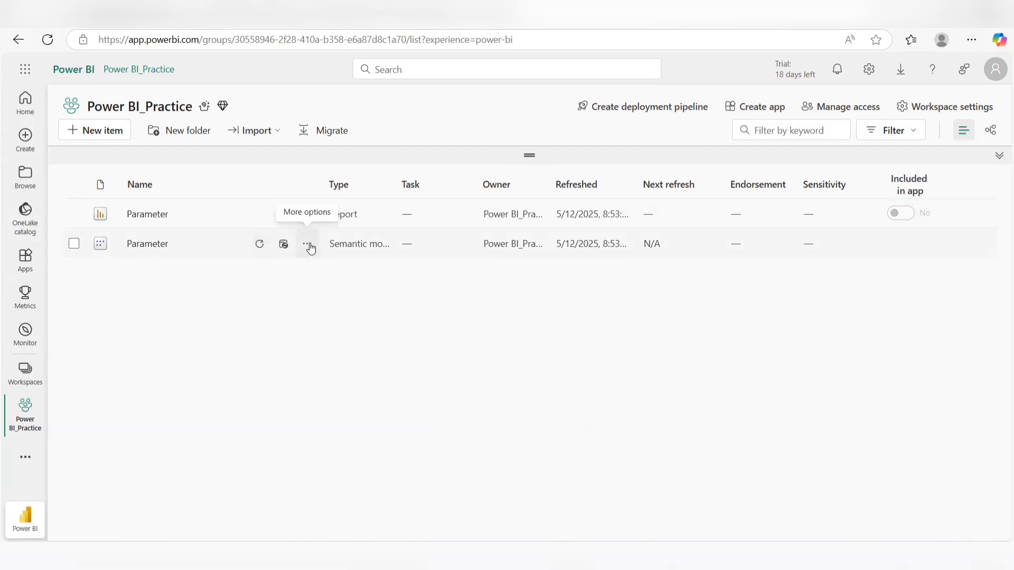
click(308, 244)
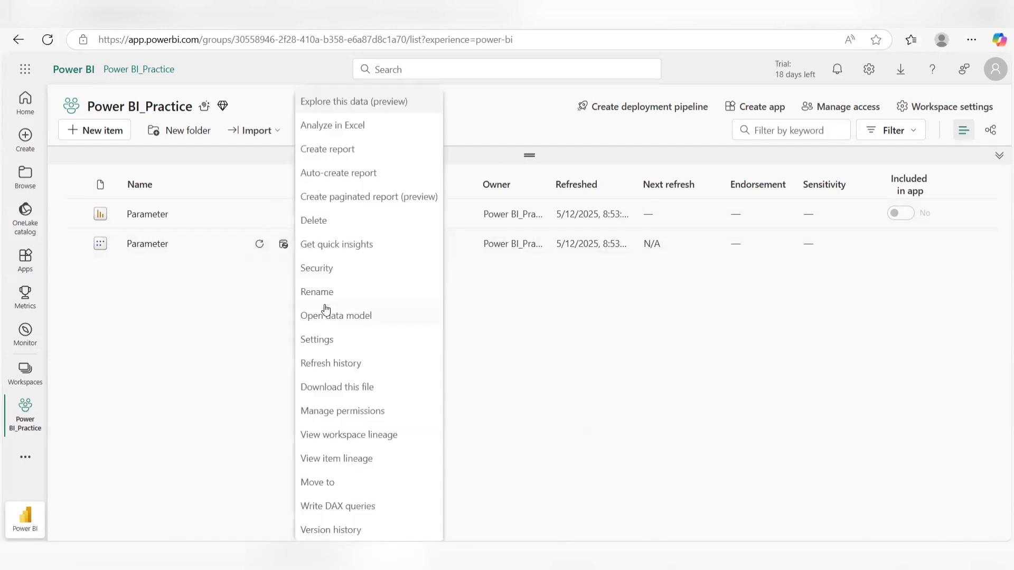
click(328, 339)
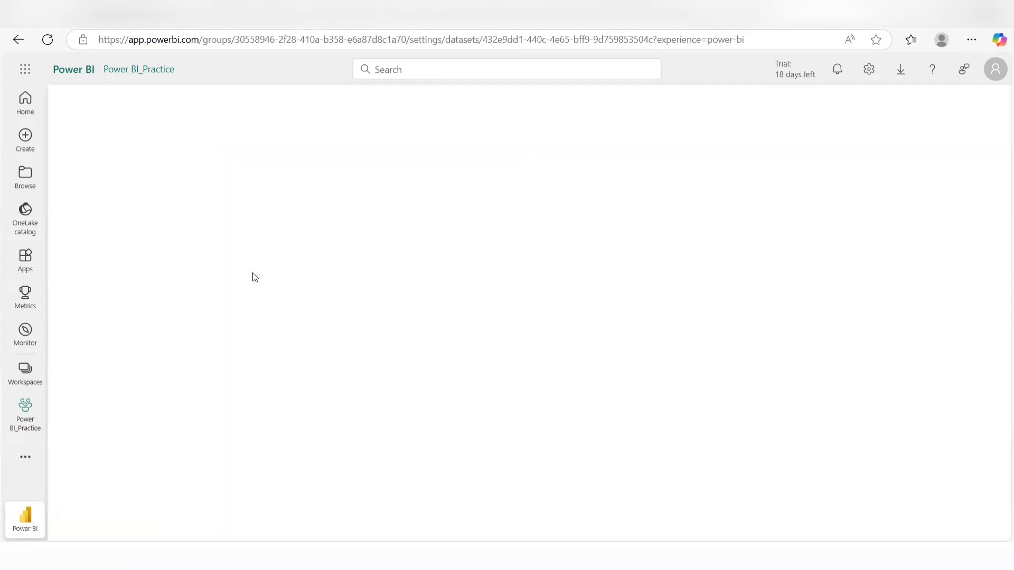
click(291, 182)
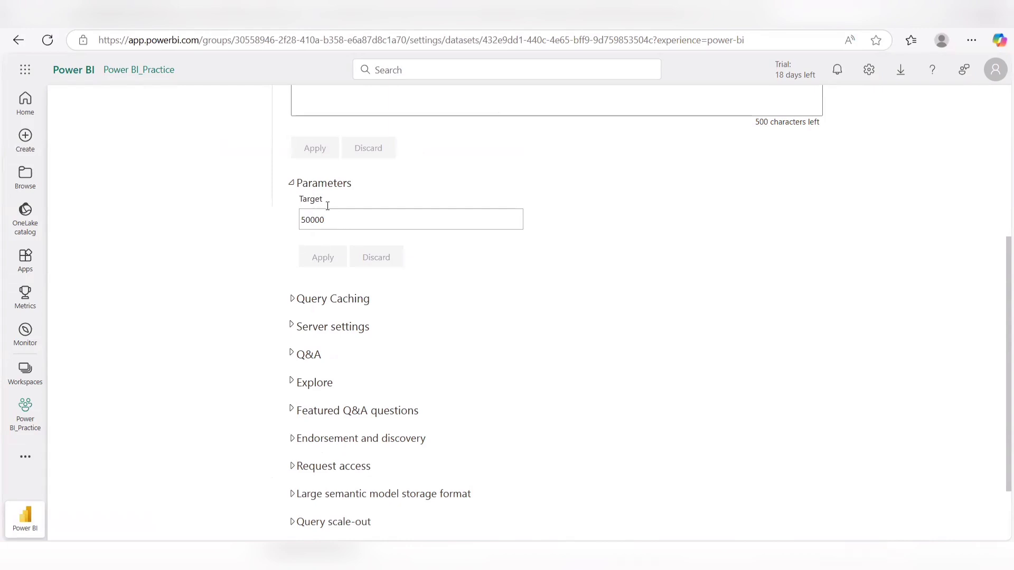
- Set the semantic model's Target parameter to 100000 and apply the change
double_click(334, 220)
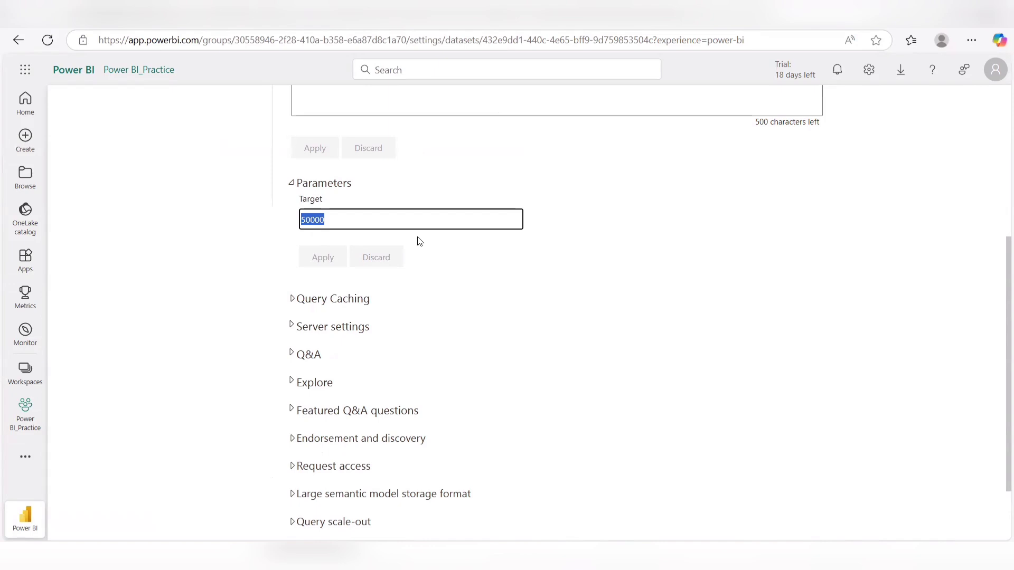
text(6)
key(BackSpace)
text(1)
click(318, 264)
click(318, 264)
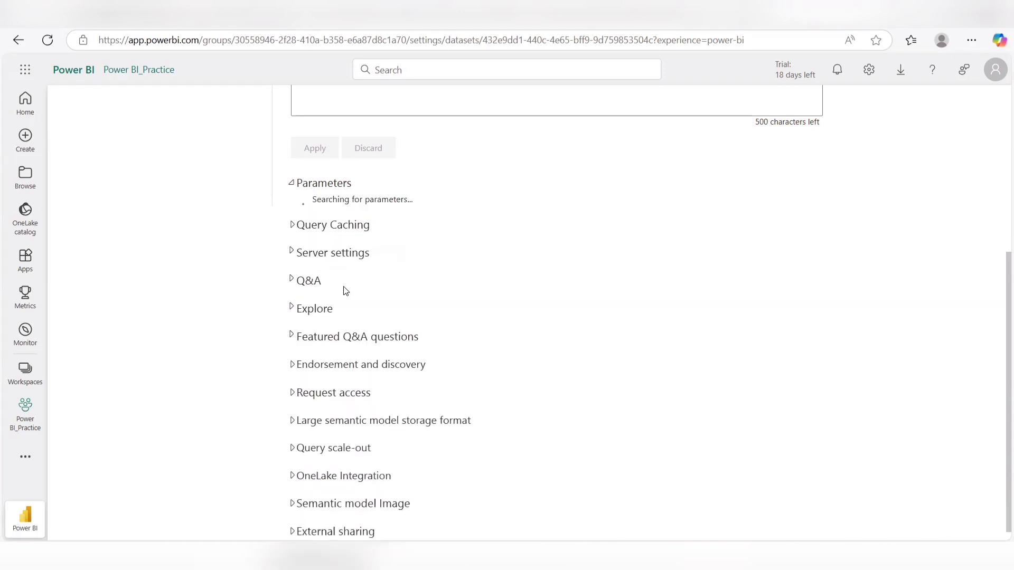
- Refresh the Parameter semantic model from the Power BI_Practice workspace and open the Parameter report
click(25, 410)
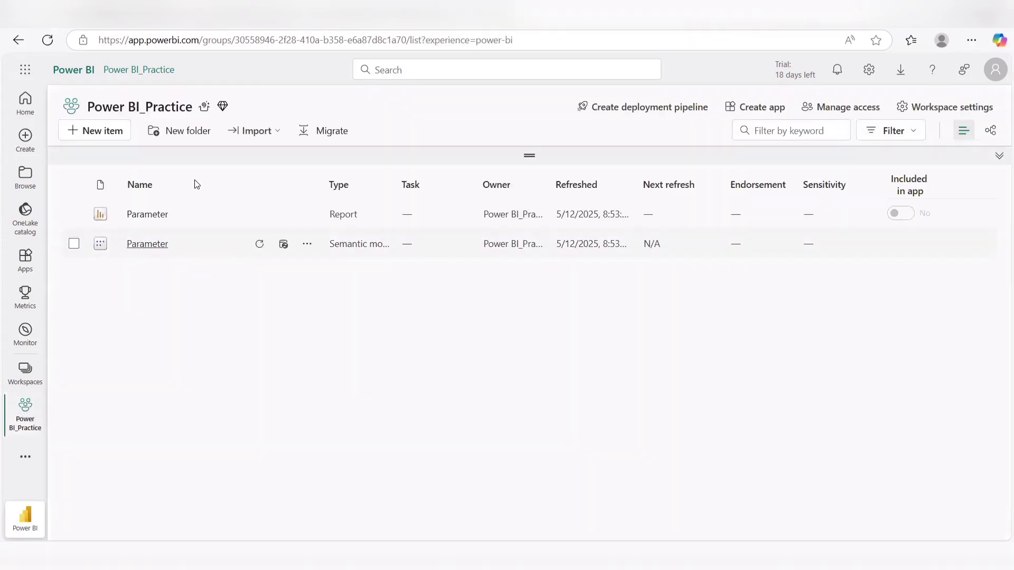
click(259, 243)
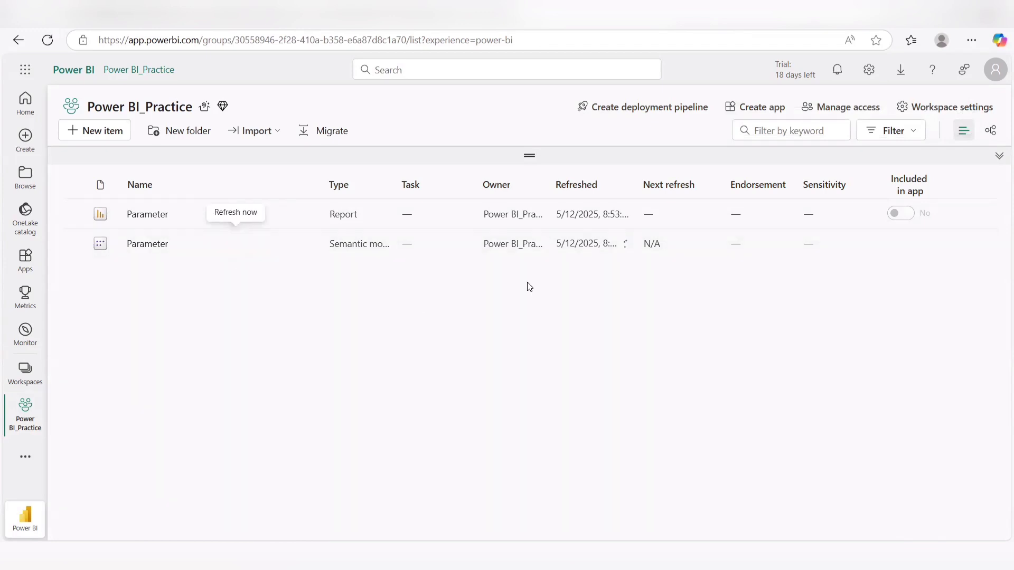
click(156, 217)
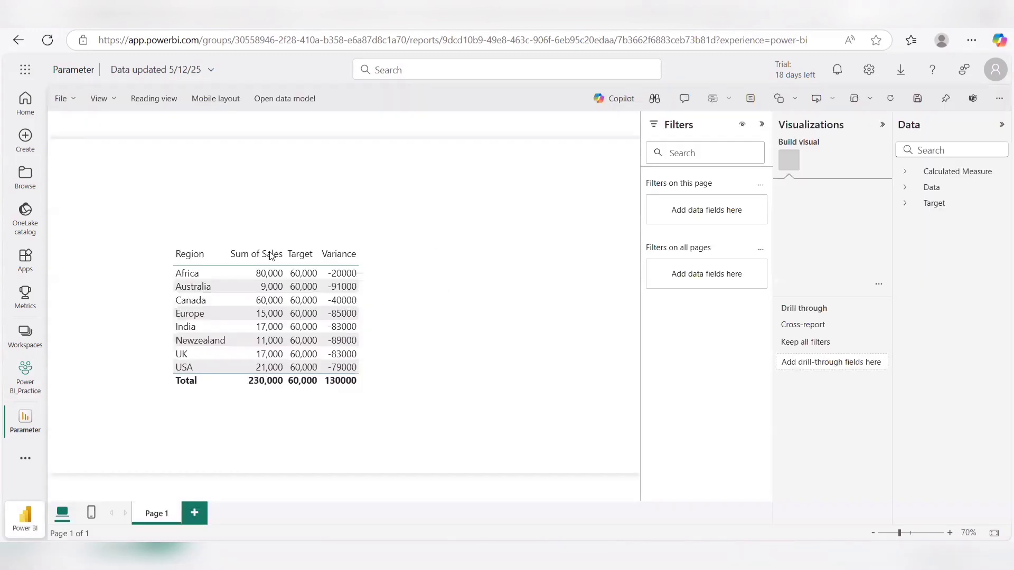
- Remove the Target column from the report's table visual, and switch to reading view, saving the changes
click(293, 256)
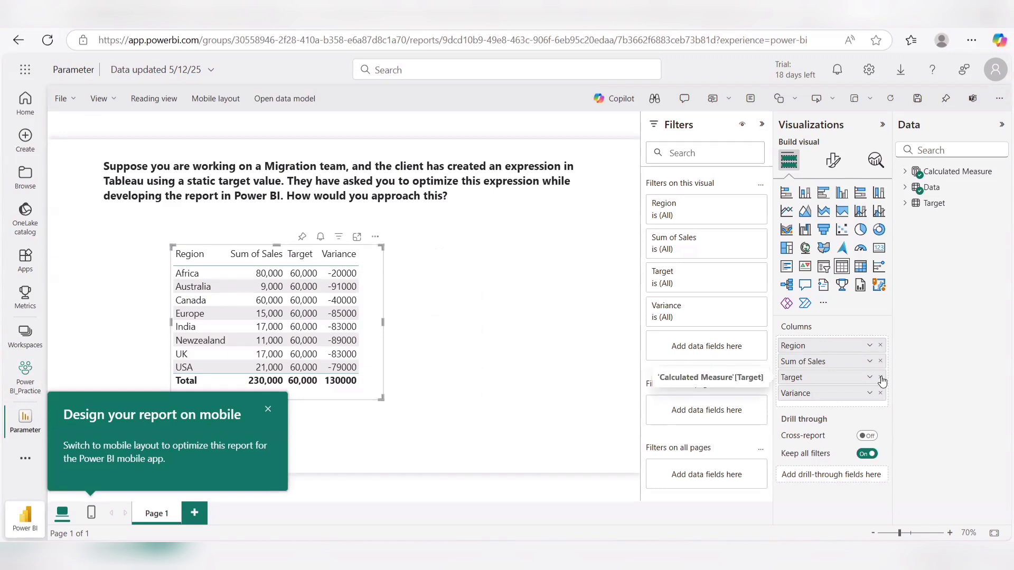
click(880, 377)
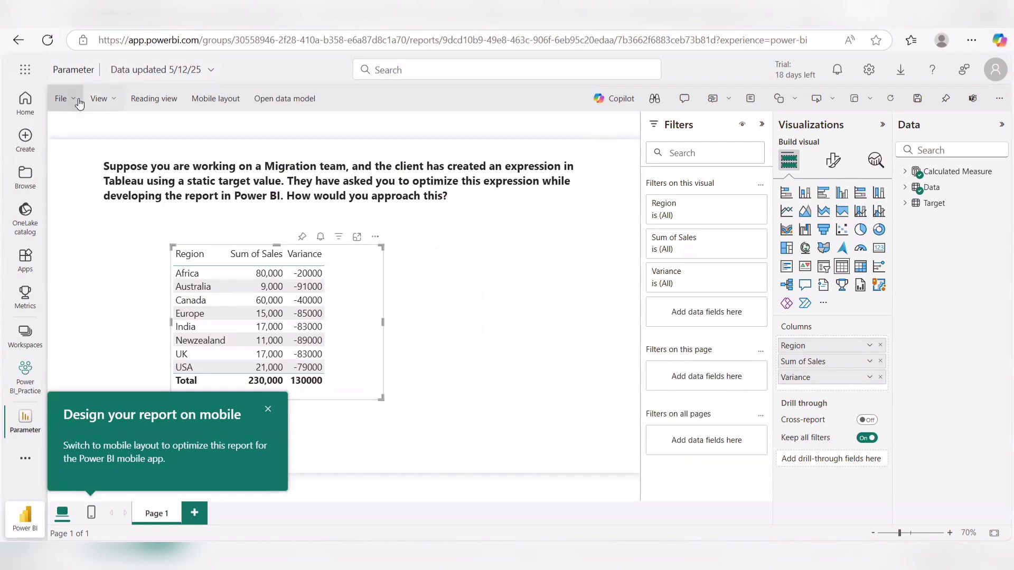
click(165, 104)
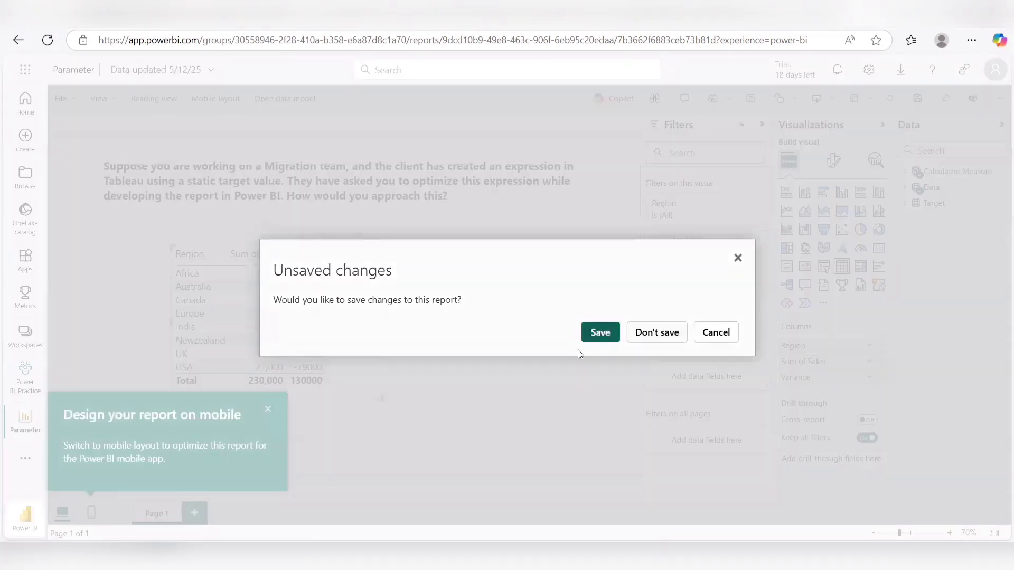
click(601, 332)
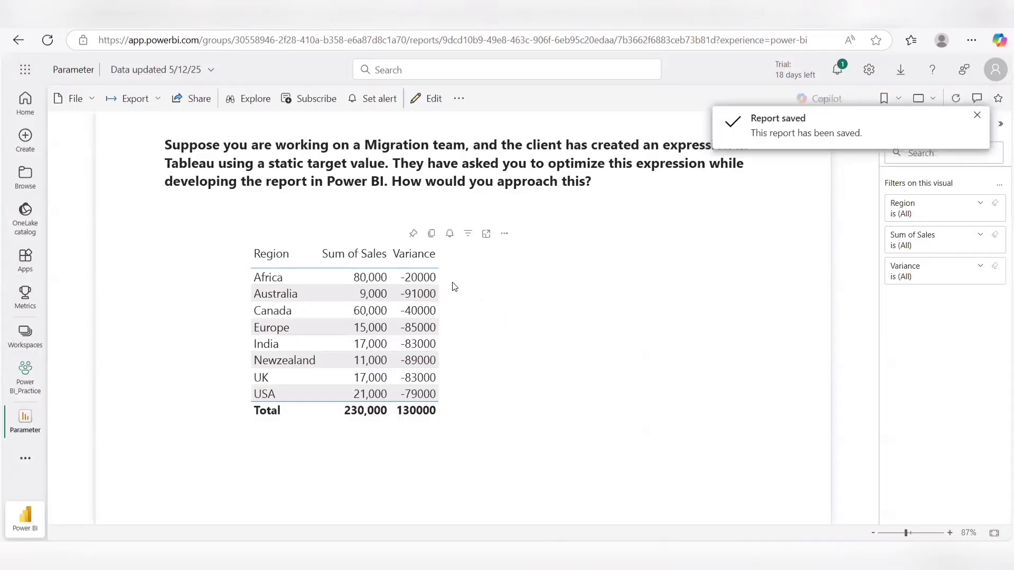